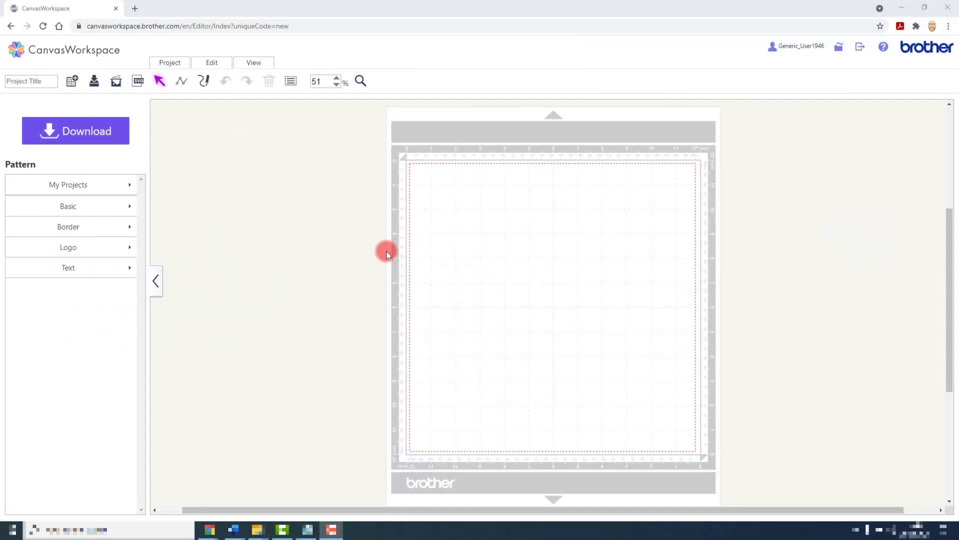
- Hide the Pattern panel and show the empty mat at 100% zoom with its top ruler visible
{"action": "left_click", "coordinate": [157, 282]}
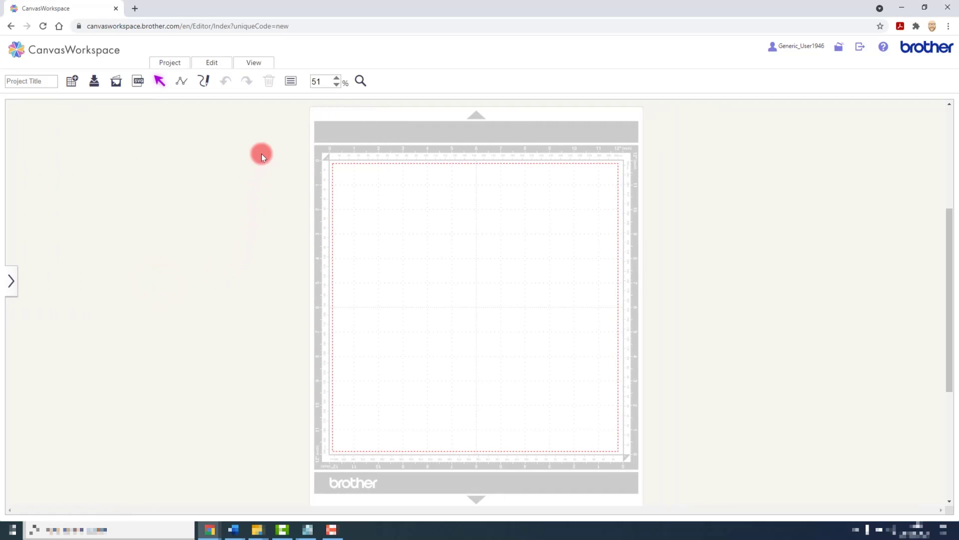
{"action": "left_click", "coordinate": [336, 79]}
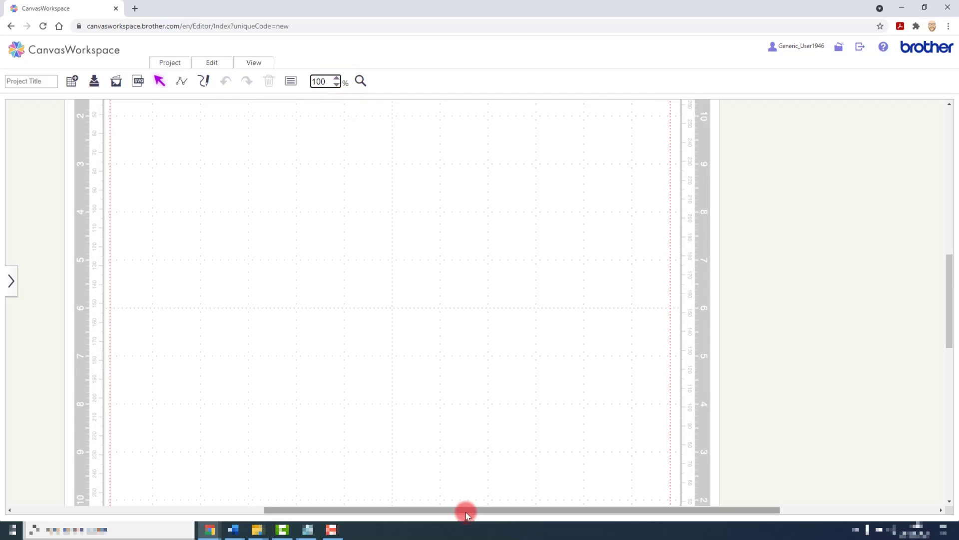
{"action": "left_click_drag", "start_coordinate": [466, 512], "coordinate": [415, 501]}
{"action": "scroll", "coordinate": [455, 423], "scroll_direction": "up", "scroll_amount": 3}
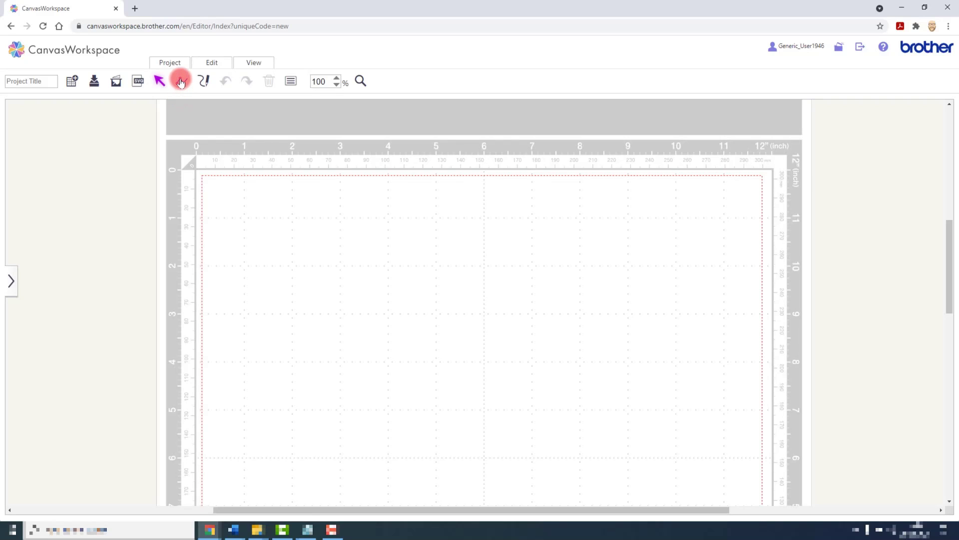
- Draw a straight-line zigzag of alternating peaks and valleys, about 10 by 1 inches, across the mat's top
{"action": "left_click", "coordinate": [181, 82]}
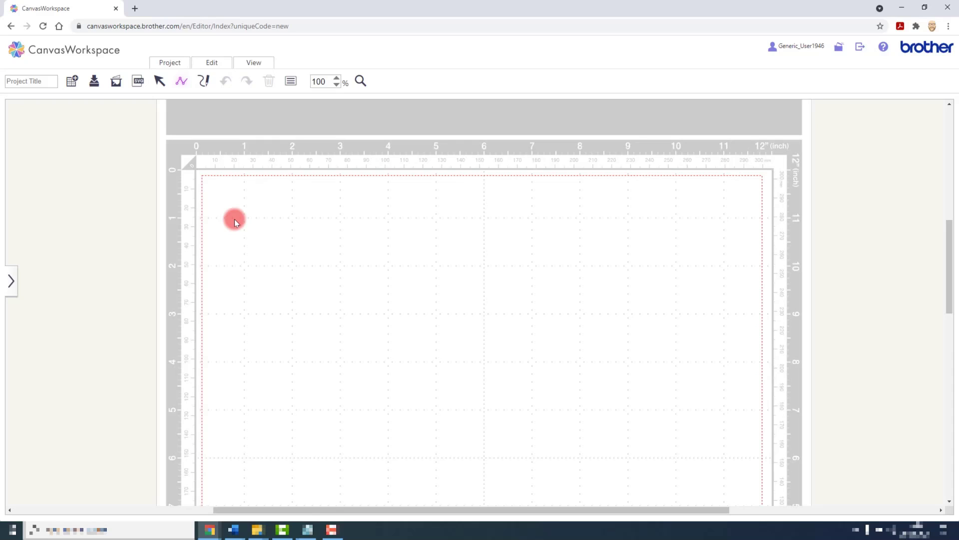
{"action": "scroll", "coordinate": [233, 218], "scroll_direction": "down", "scroll_amount": 1}
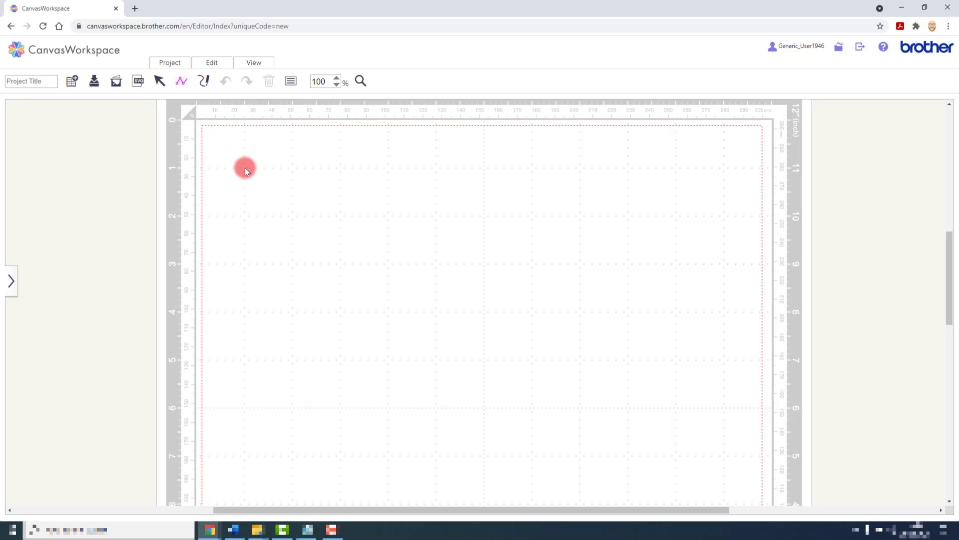
{"action": "left_click", "coordinate": [245, 170]}
{"action": "left_click", "coordinate": [293, 216]}
{"action": "left_click", "coordinate": [340, 167]}
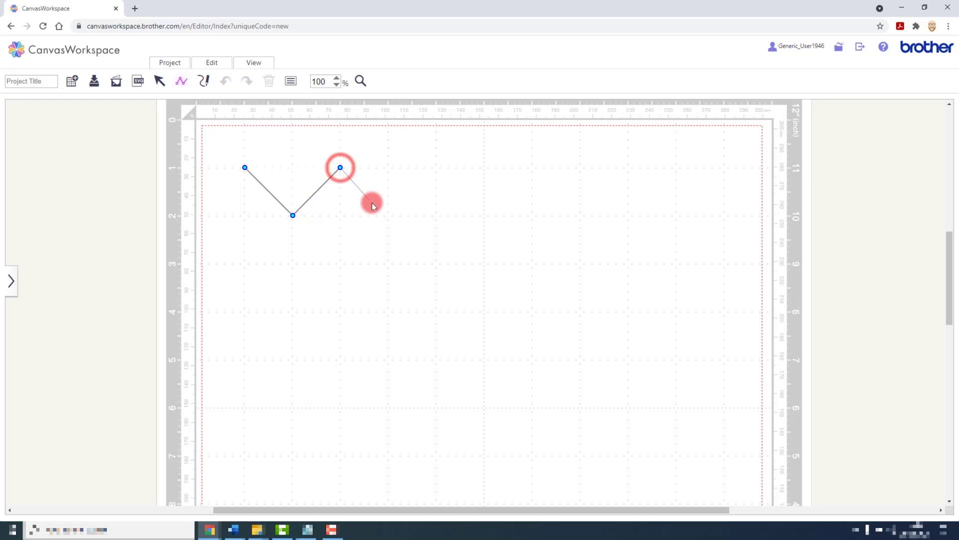
{"action": "left_click", "coordinate": [387, 216]}
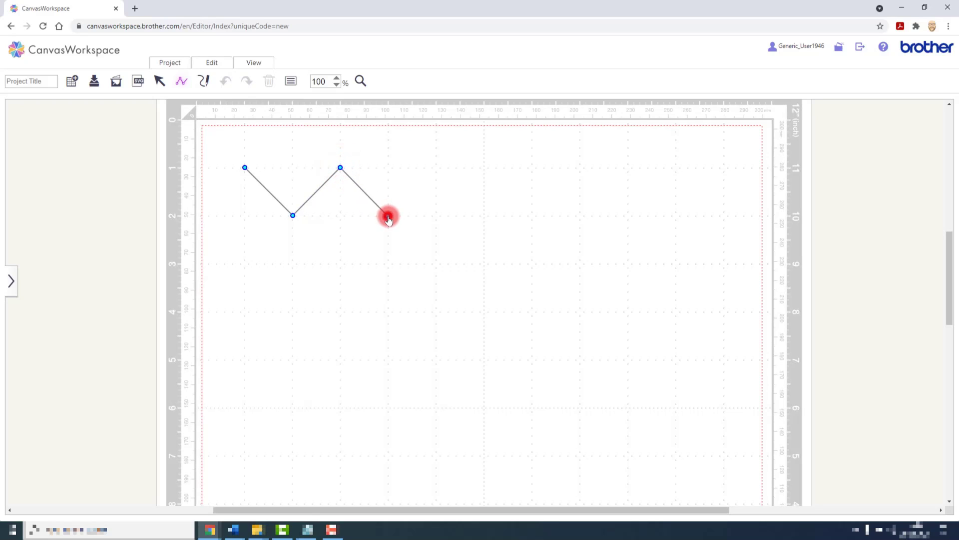
{"action": "left_click", "coordinate": [436, 167]}
{"action": "left_click", "coordinate": [485, 215]}
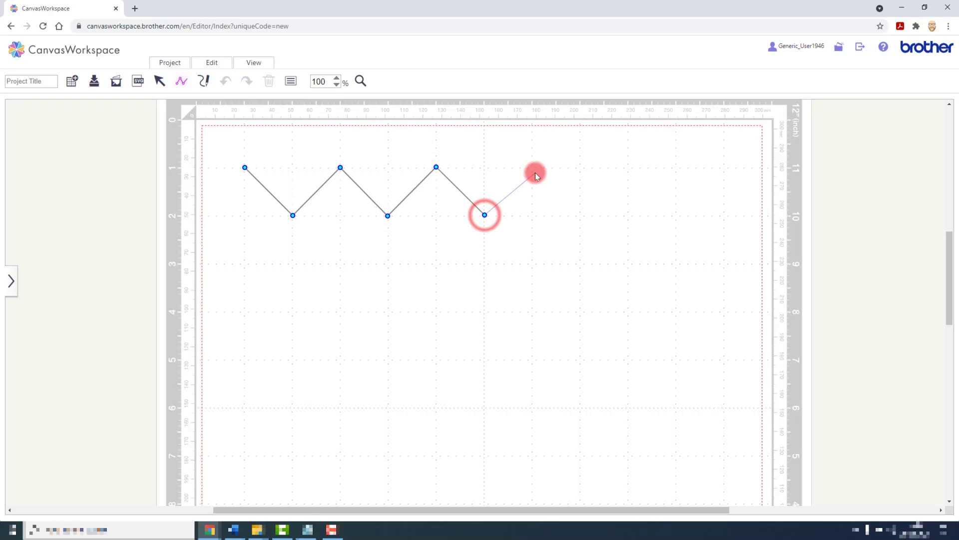
{"action": "left_click", "coordinate": [534, 167]}
{"action": "left_click", "coordinate": [582, 214]}
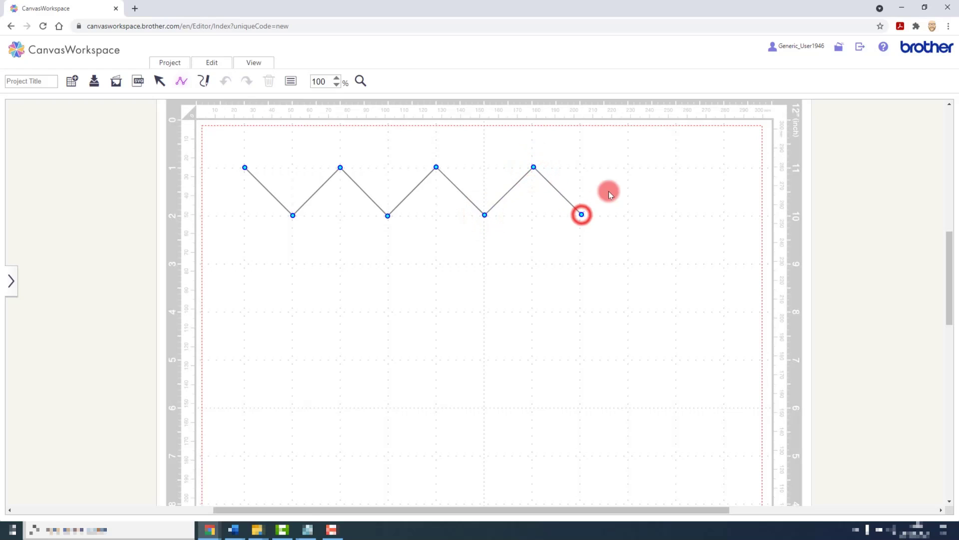
{"action": "left_click", "coordinate": [627, 168]}
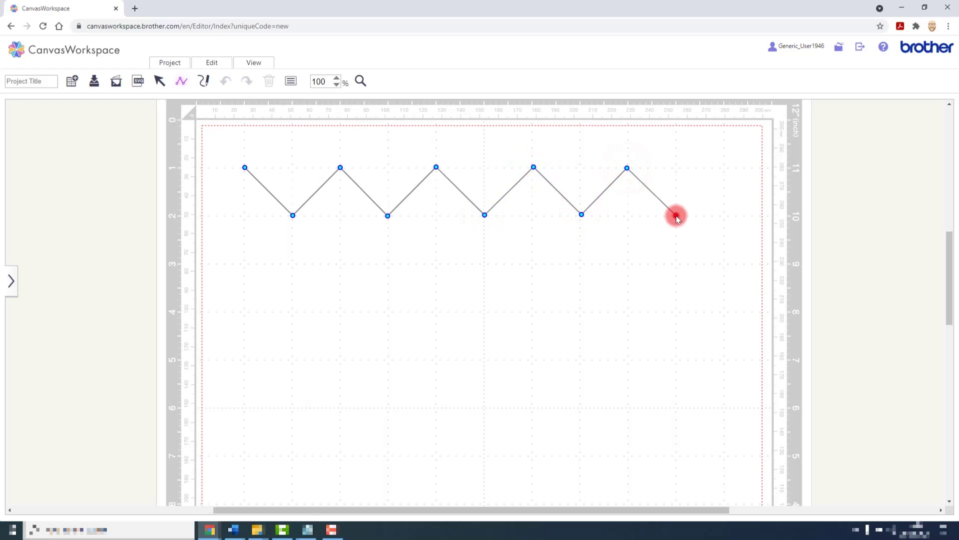
{"action": "left_click", "coordinate": [676, 216]}
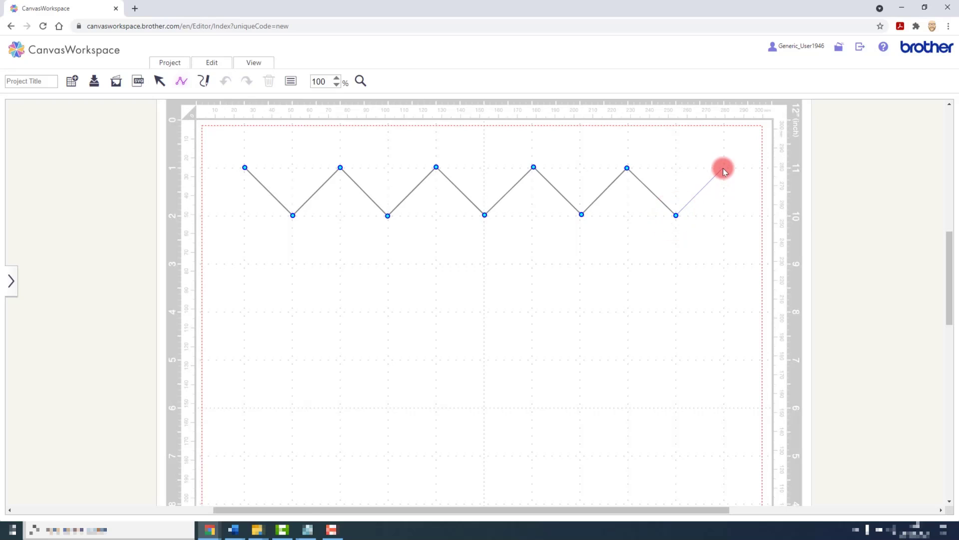
{"action": "double_click", "coordinate": [724, 167]}
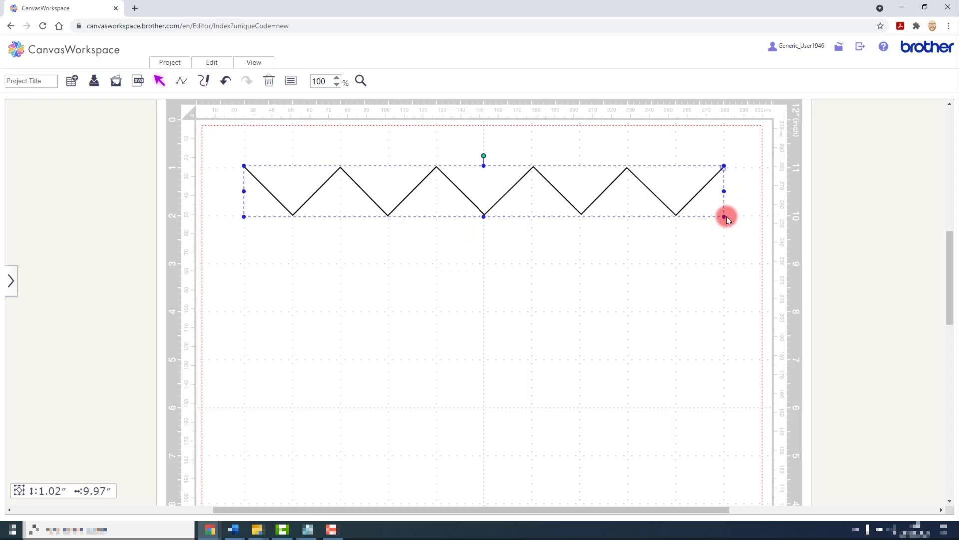
- Undo a trial resize and rotation so the zigzag stays about 9.97 by 1.02 inches
{"action": "mouse_move", "coordinate": [724, 217]}
{"action": "left_mouse_down"}
{"action": "mouse_move", "coordinate": [642, 189]}
{"action": "mouse_move", "coordinate": [724, 216]}
{"action": "left_mouse_up"}
{"action": "left_click_drag", "start_coordinate": [484, 155], "coordinate": [476, 157]}
{"action": "key", "text": "ctrl+z"}
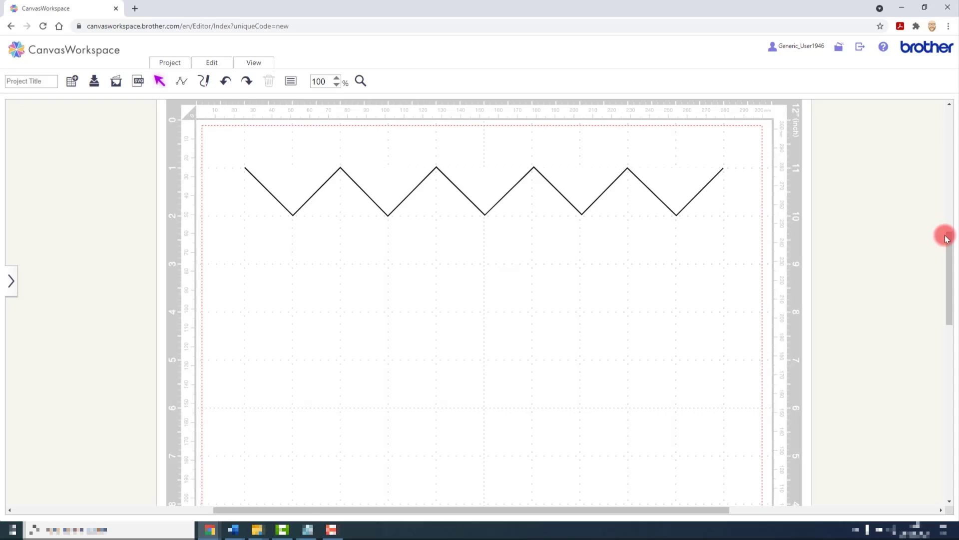
{"action": "left_click_drag", "start_coordinate": [947, 237], "coordinate": [950, 256]}
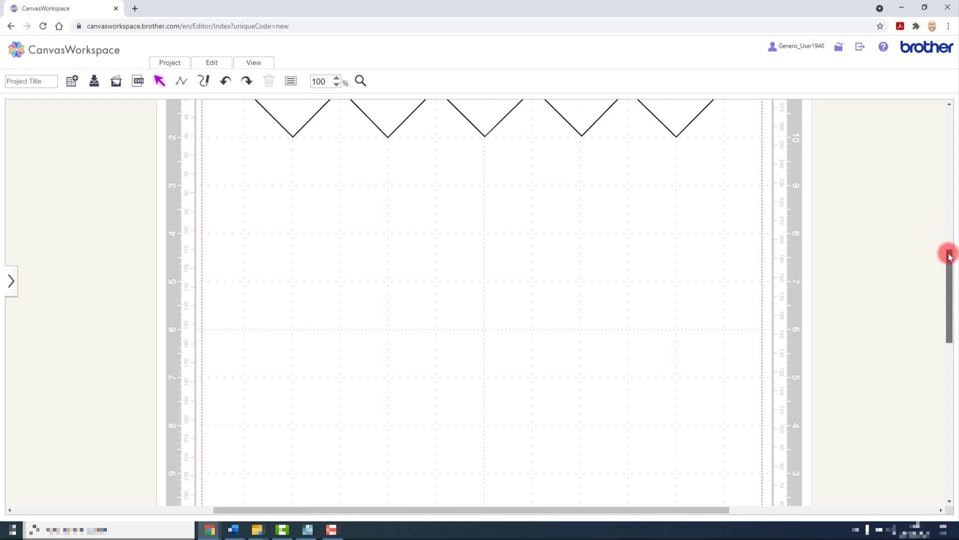
- Start a curved line below the zigzag and shape its first downward scallop
{"action": "left_click", "coordinate": [389, 136]}
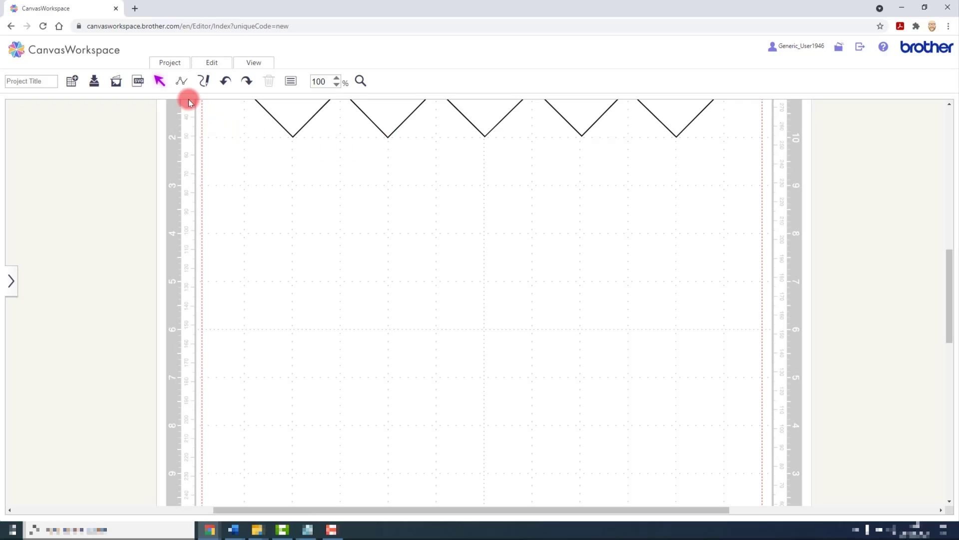
{"action": "left_click", "coordinate": [182, 81]}
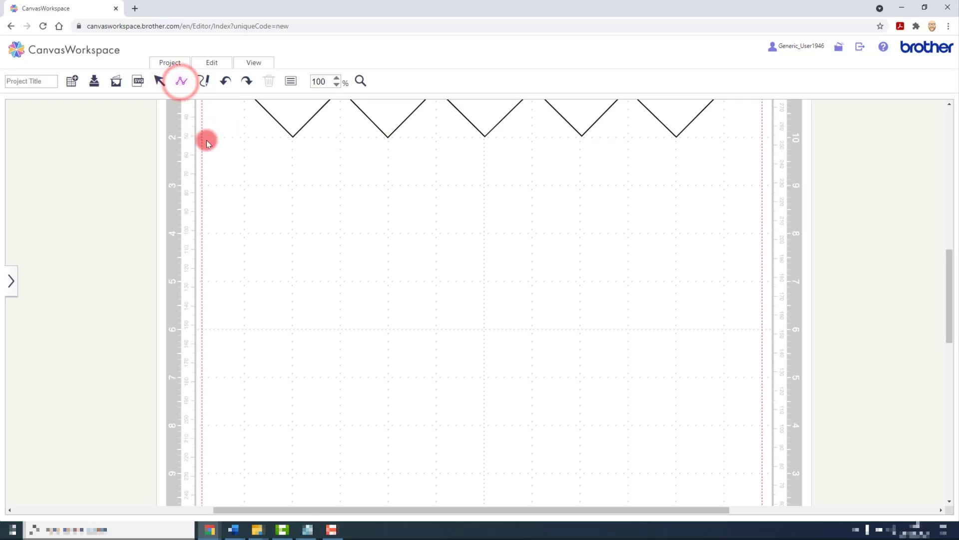
{"action": "left_click", "coordinate": [243, 186]}
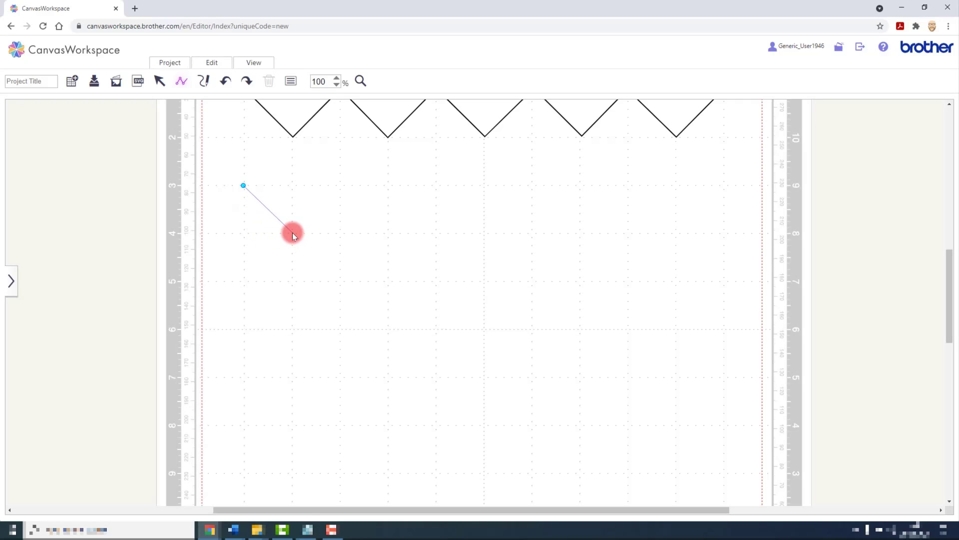
{"action": "left_click_drag", "start_coordinate": [292, 232], "coordinate": [339, 237]}
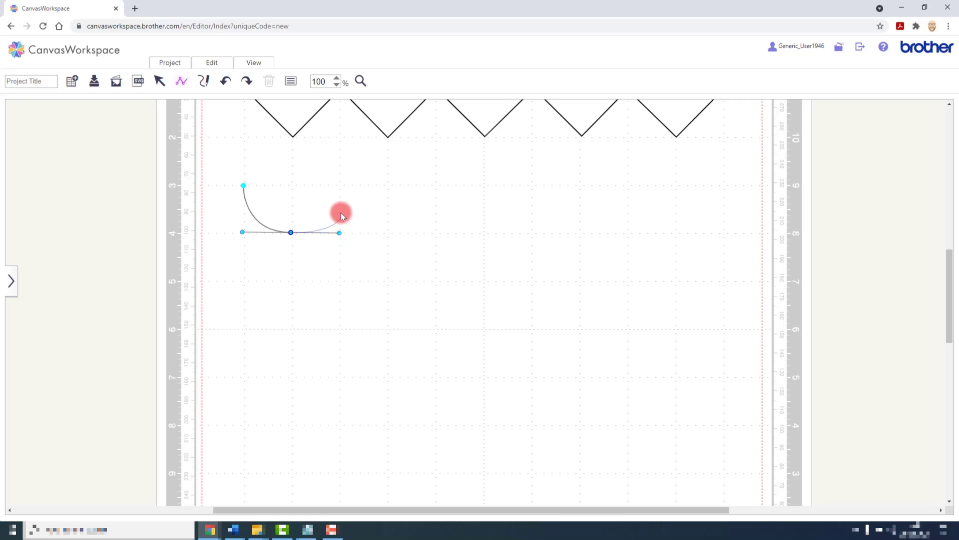
{"action": "mouse_move", "coordinate": [335, 195]}
{"action": "left_mouse_down"}
{"action": "mouse_move", "coordinate": [321, 157]}
{"action": "mouse_move", "coordinate": [291, 148]}
{"action": "mouse_move", "coordinate": [328, 157]}
{"action": "mouse_move", "coordinate": [351, 197]}
{"action": "mouse_move", "coordinate": [395, 160]}
{"action": "mouse_move", "coordinate": [341, 186]}
{"action": "left_mouse_up"}
{"action": "left_click_drag", "start_coordinate": [340, 186], "coordinate": [340, 186]}
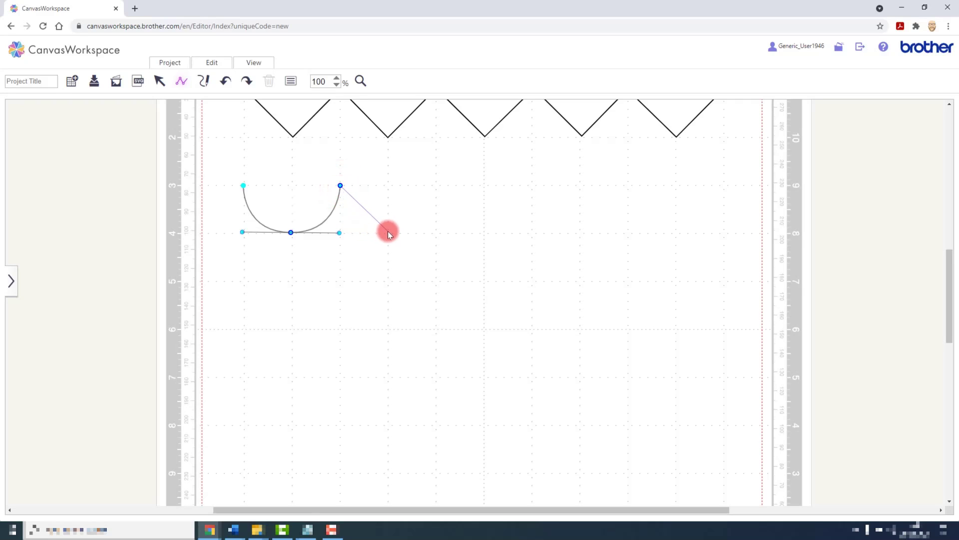
- Add the remaining downward arcs and finish the five-scallop line at 10.00 by 1.02 inches
{"action": "left_click_drag", "start_coordinate": [389, 233], "coordinate": [436, 235]}
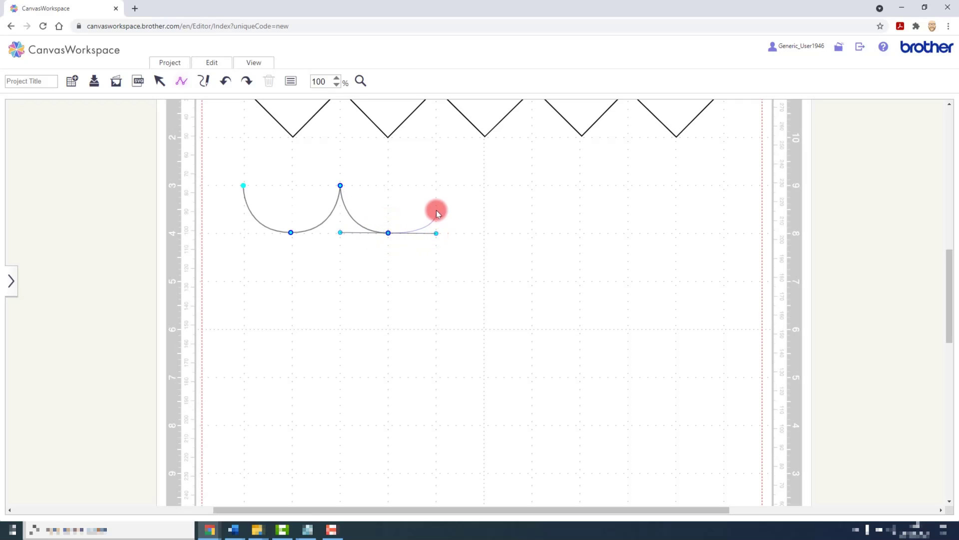
{"action": "left_click_drag", "start_coordinate": [436, 185], "coordinate": [531, 235]}
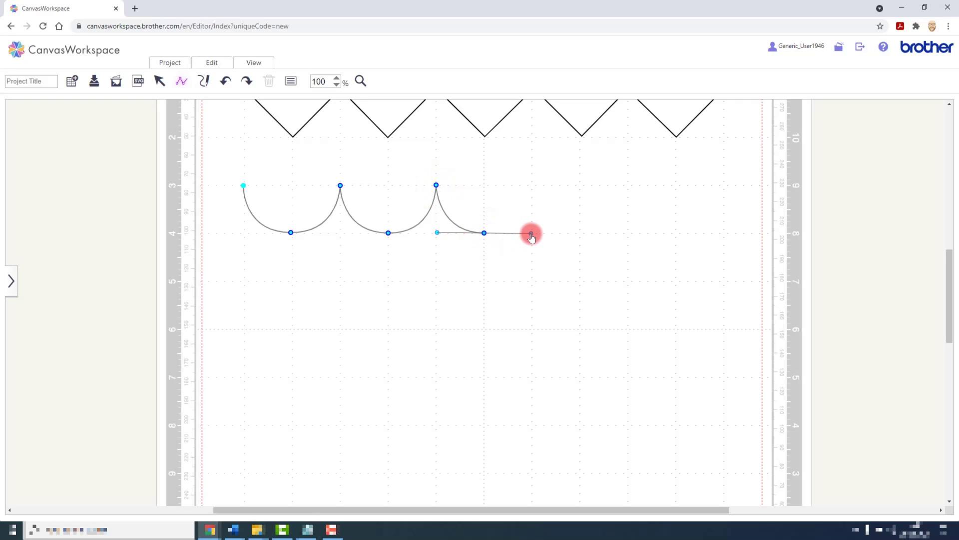
{"action": "left_click", "coordinate": [532, 186]}
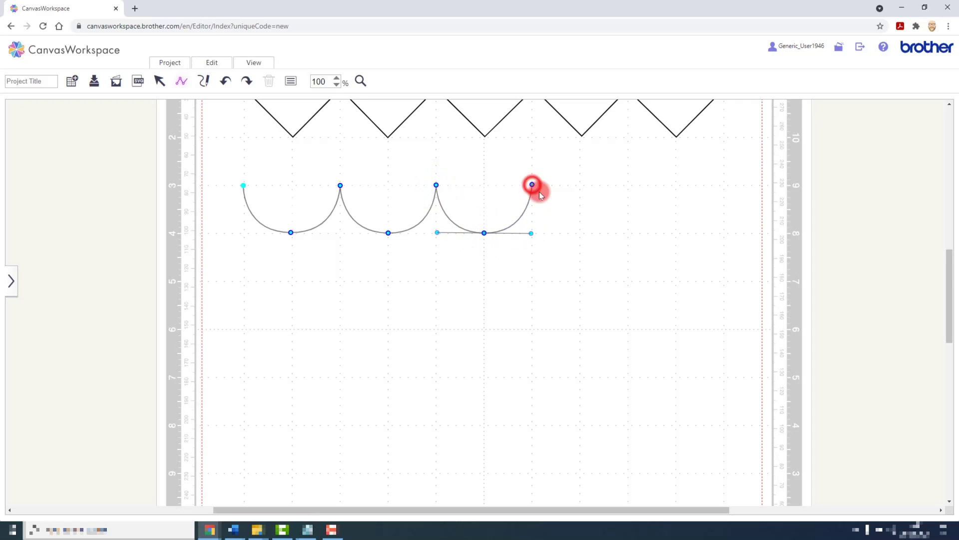
{"action": "left_click_drag", "start_coordinate": [582, 233], "coordinate": [723, 234]}
{"action": "left_click", "coordinate": [628, 185]}
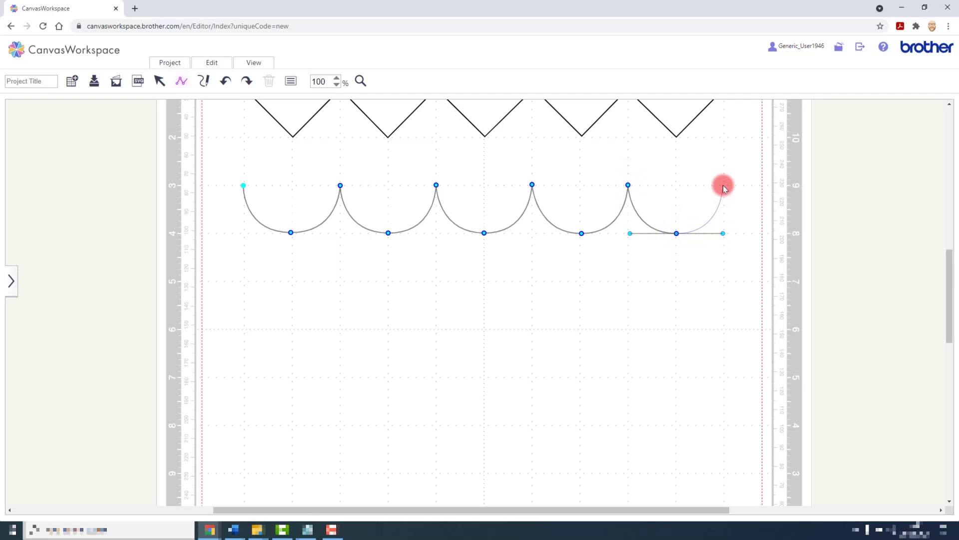
{"action": "double_click", "coordinate": [724, 184]}
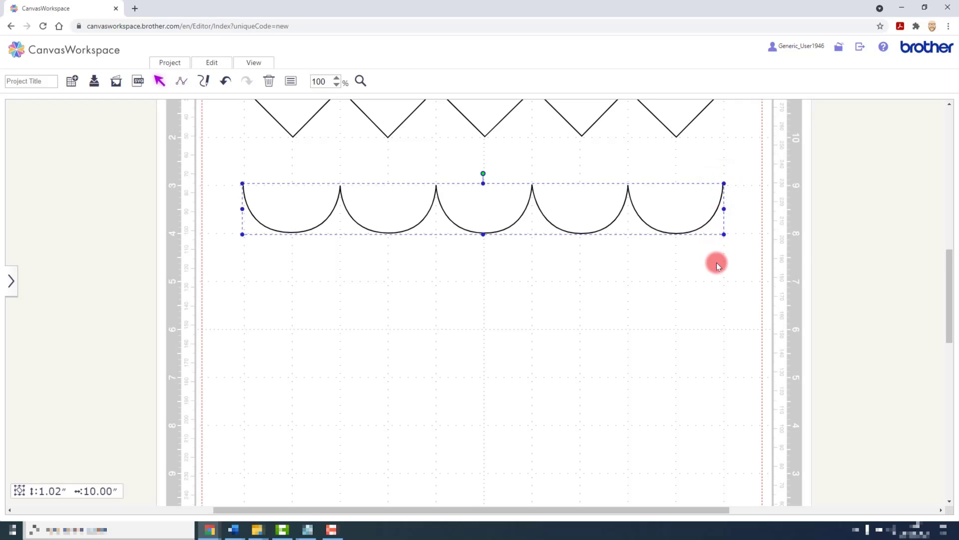
{"action": "left_click_drag", "start_coordinate": [950, 257], "coordinate": [950, 289]}
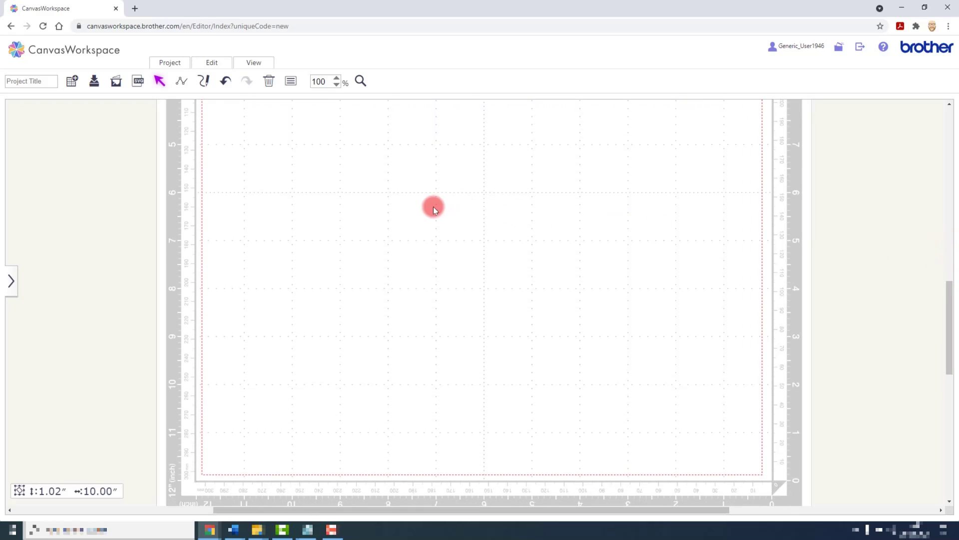
- Begin a freeform outline below the scallops with a jagged top edge of six points
{"action": "left_click", "coordinate": [181, 83]}
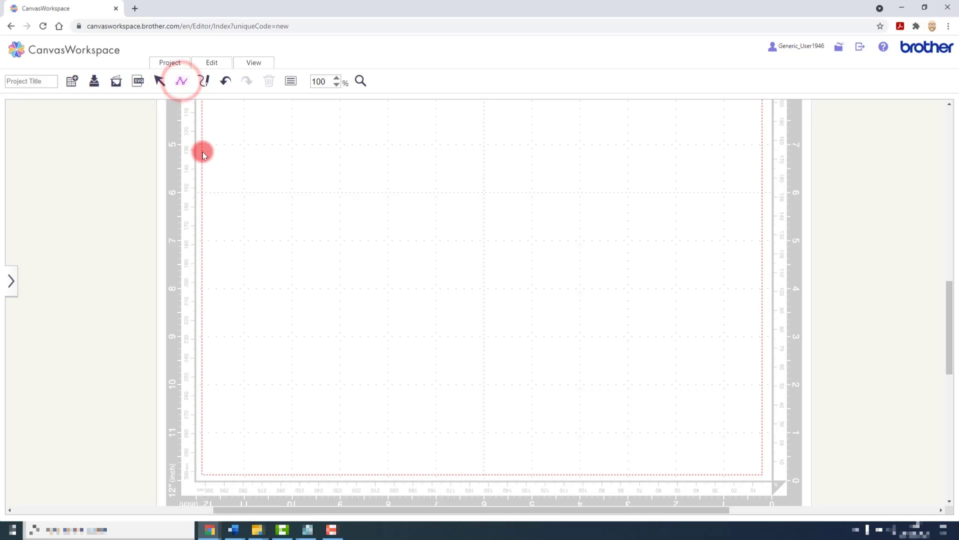
{"action": "left_click", "coordinate": [293, 157]}
{"action": "left_click", "coordinate": [369, 131]}
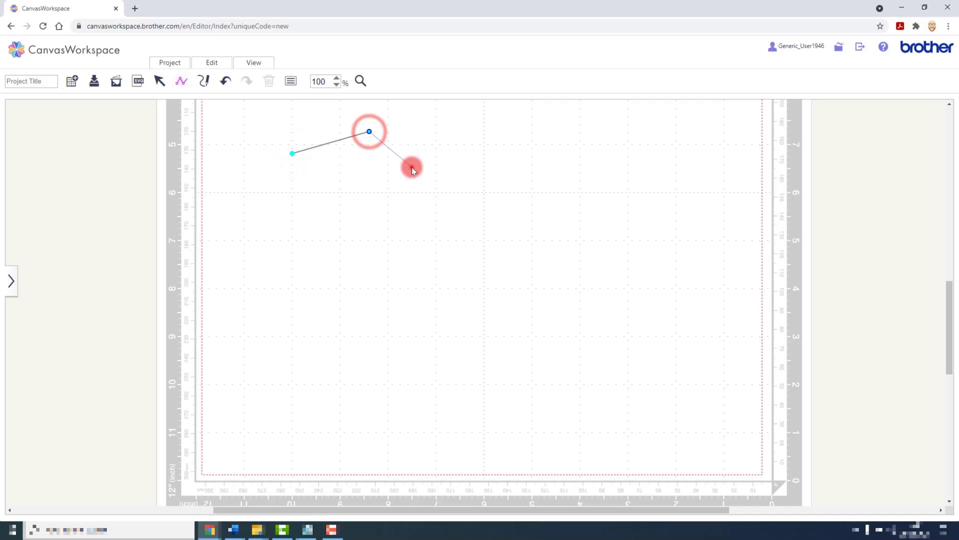
{"action": "left_click", "coordinate": [411, 167]}
{"action": "left_click", "coordinate": [491, 127]}
{"action": "left_click", "coordinate": [545, 172]}
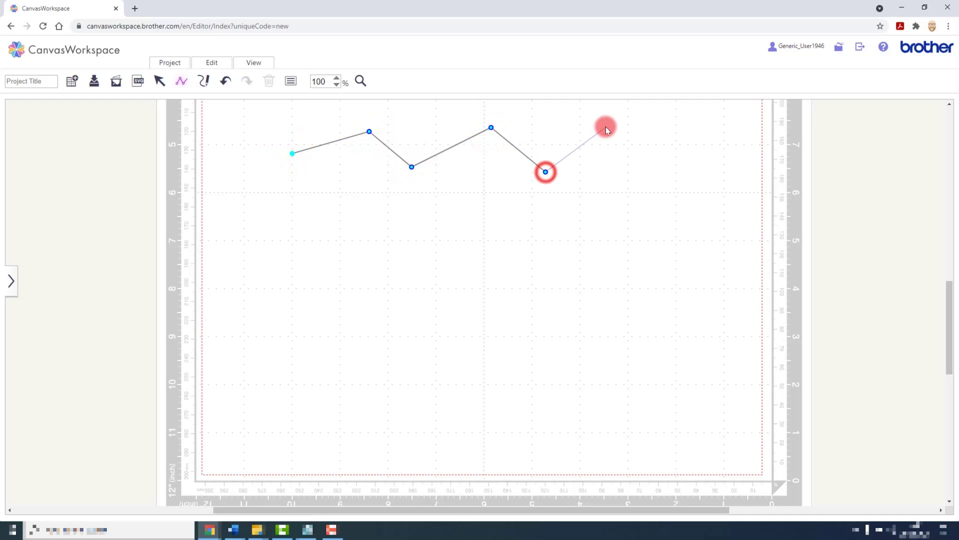
{"action": "left_click", "coordinate": [606, 126]}
- Curve the outline down its right side, bring it back left, and close it at the start point
{"action": "left_click_drag", "start_coordinate": [614, 133], "coordinate": [634, 141]}
{"action": "left_click_drag", "start_coordinate": [636, 206], "coordinate": [633, 229]}
{"action": "left_click", "coordinate": [564, 258]}
{"action": "left_click", "coordinate": [400, 233]}
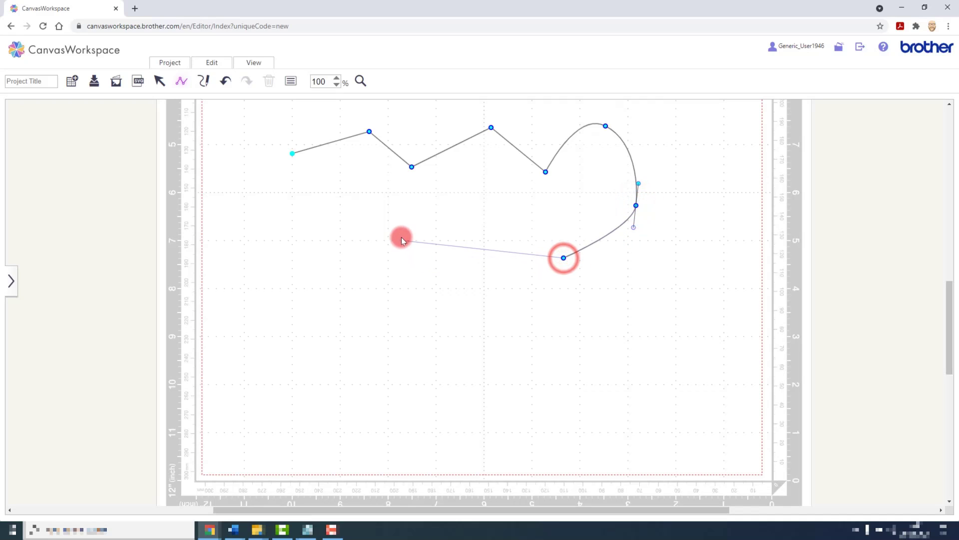
{"action": "left_click", "coordinate": [382, 272]}
{"action": "left_click", "coordinate": [307, 262]}
{"action": "left_click", "coordinate": [269, 203]}
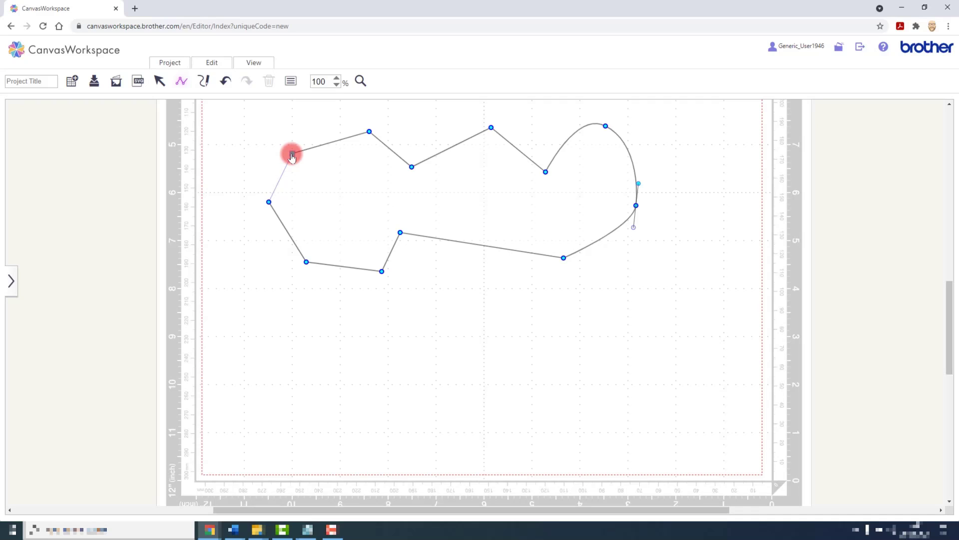
{"action": "left_click", "coordinate": [292, 154]}
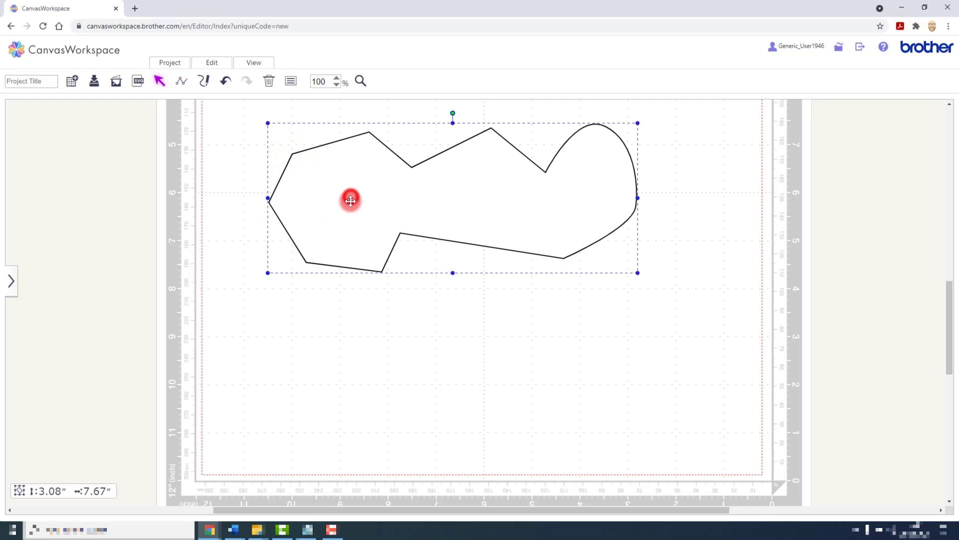
- Move the closed freeform shape slightly lower and scroll around the mat to check its position
{"action": "left_click_drag", "start_coordinate": [350, 201], "coordinate": [349, 208]}
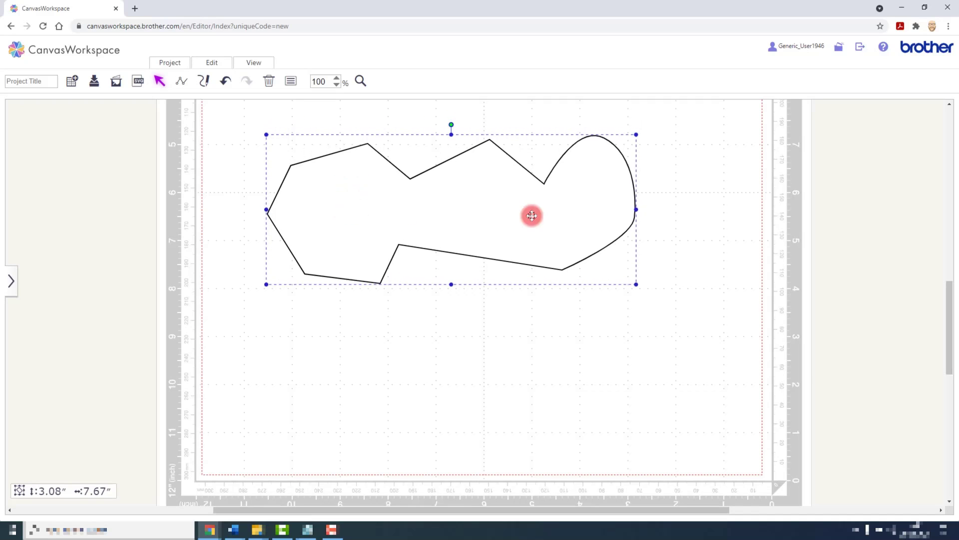
{"action": "left_click_drag", "start_coordinate": [949, 292], "coordinate": [944, 253]}
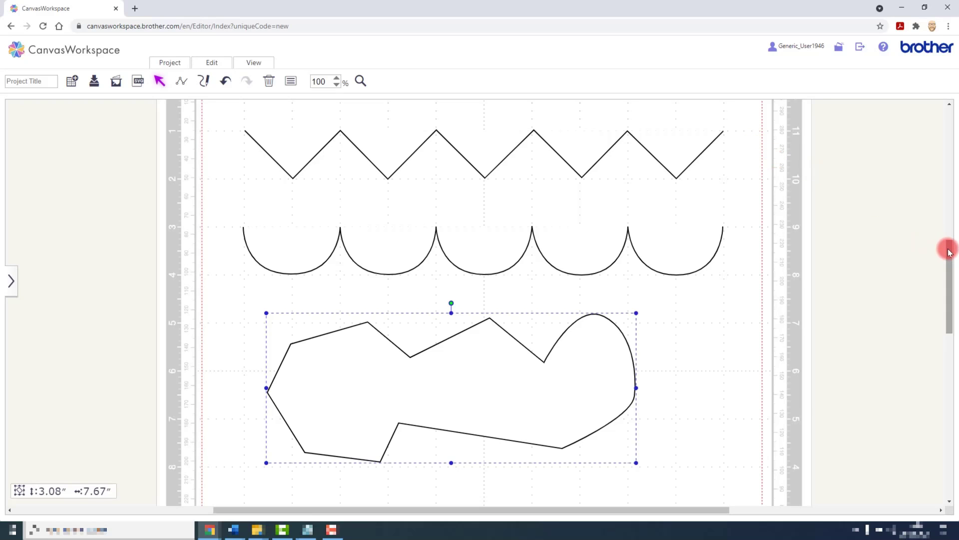
{"action": "left_click_drag", "start_coordinate": [949, 248], "coordinate": [948, 276]}
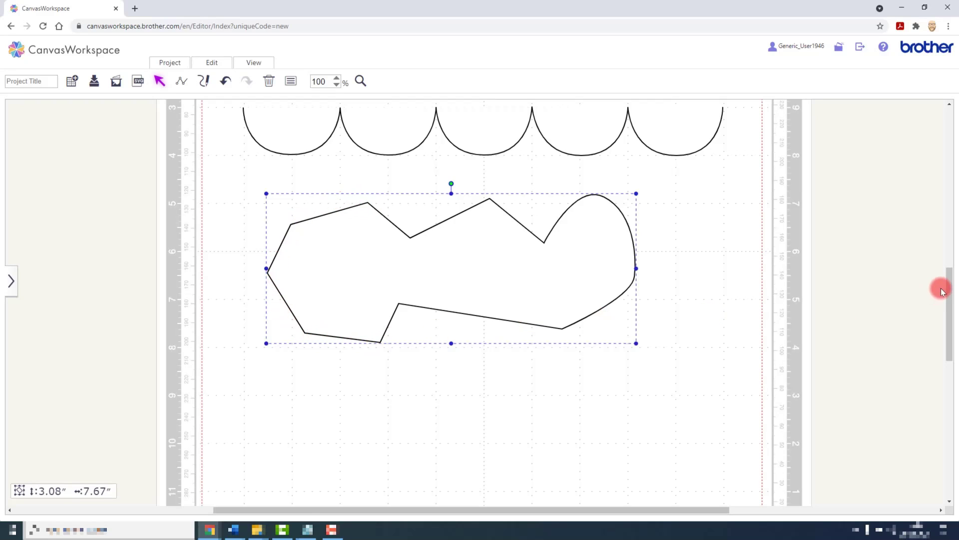
{"action": "left_click_drag", "start_coordinate": [949, 283], "coordinate": [949, 289]}
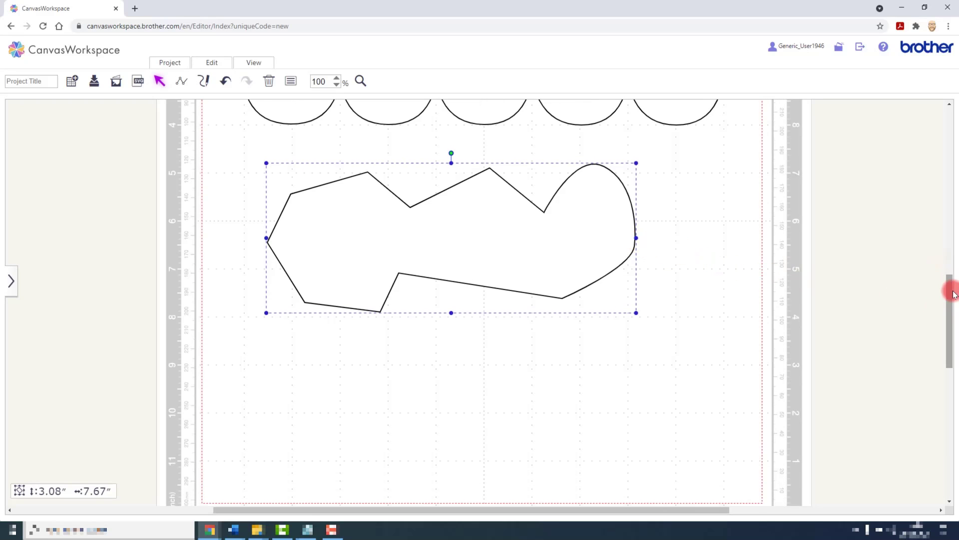
{"action": "left_click_drag", "start_coordinate": [952, 292], "coordinate": [951, 325]}
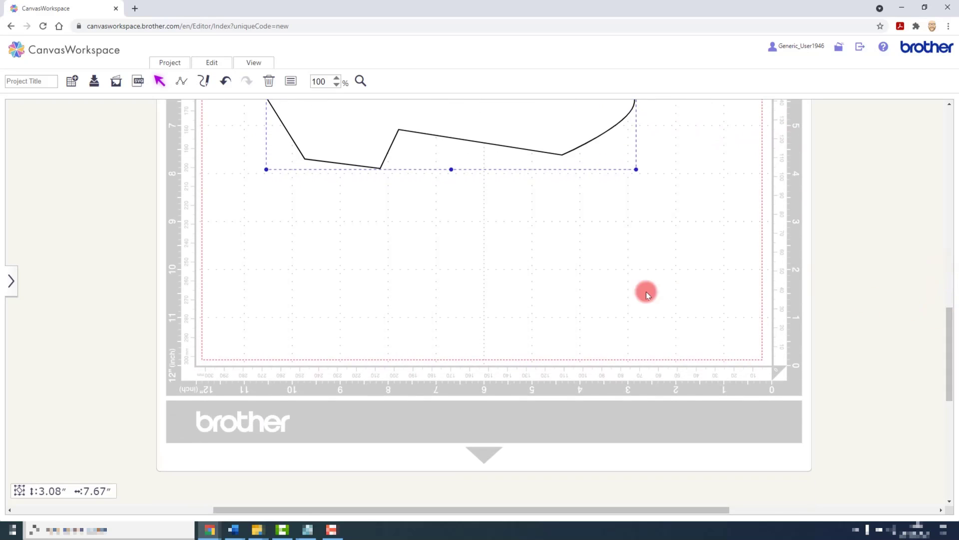
{"action": "scroll", "coordinate": [645, 290], "scroll_direction": "up", "scroll_amount": 5}
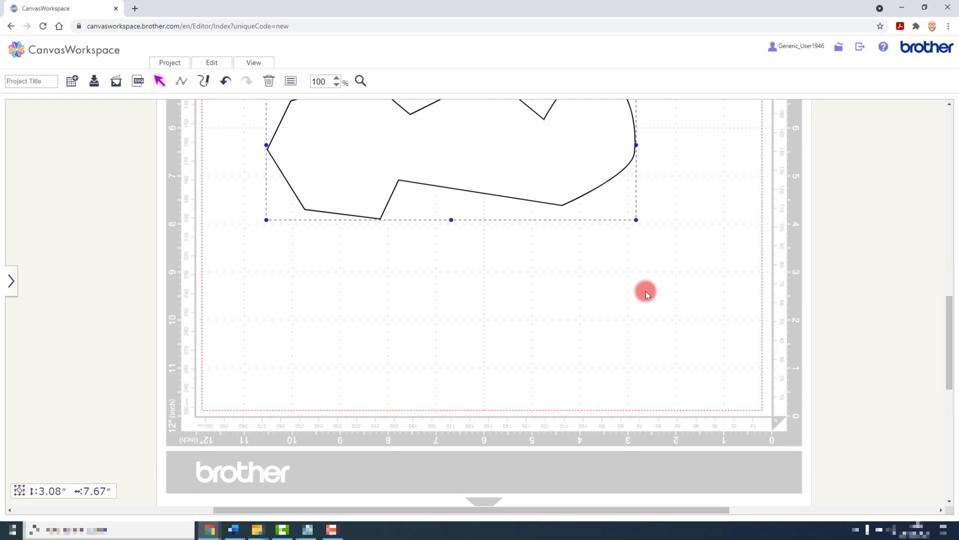
- Scale the freeform shape down to about 1.46 by 3.64 inches, pulling it toward the mat's left
{"action": "left_click_drag", "start_coordinate": [636, 317], "coordinate": [348, 159]}
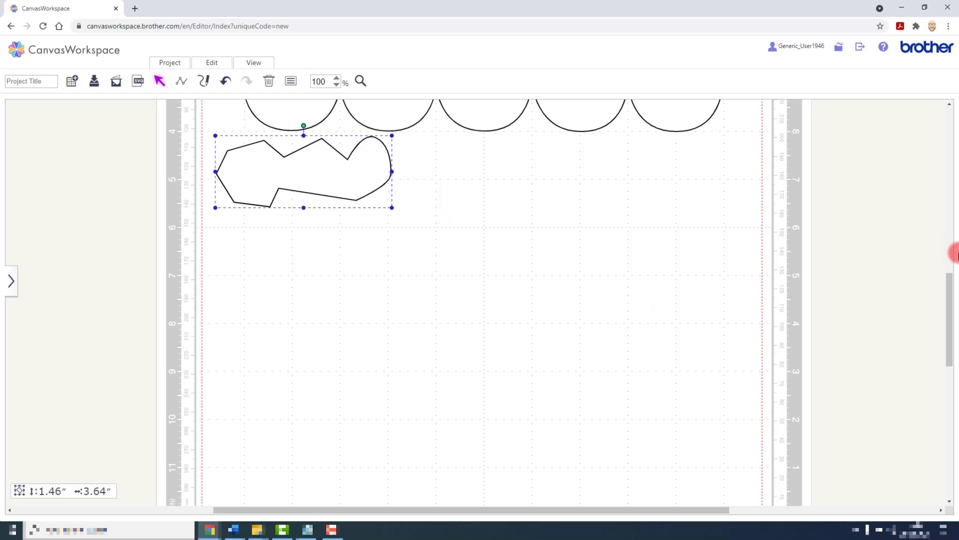
{"action": "left_click_drag", "start_coordinate": [952, 274], "coordinate": [952, 292]}
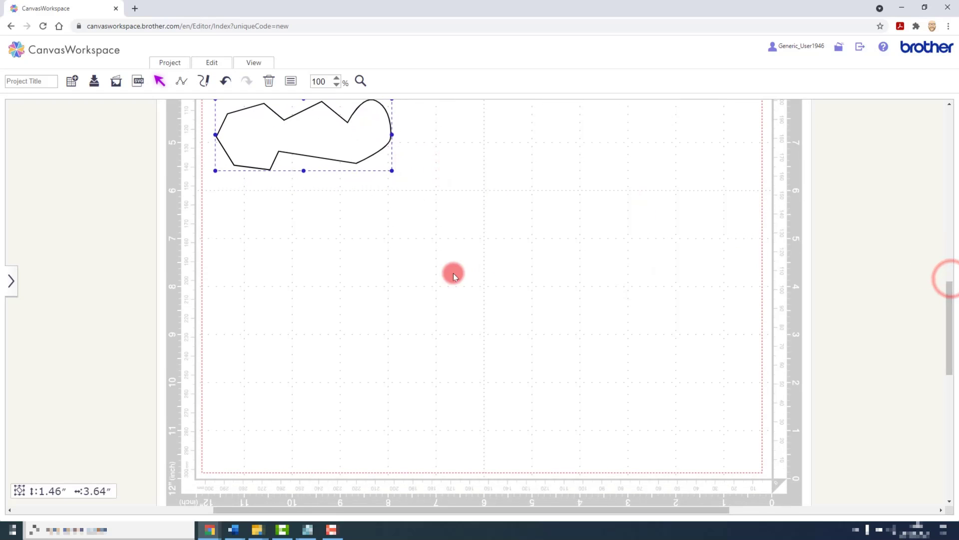
{"action": "left_click", "coordinate": [397, 263]}
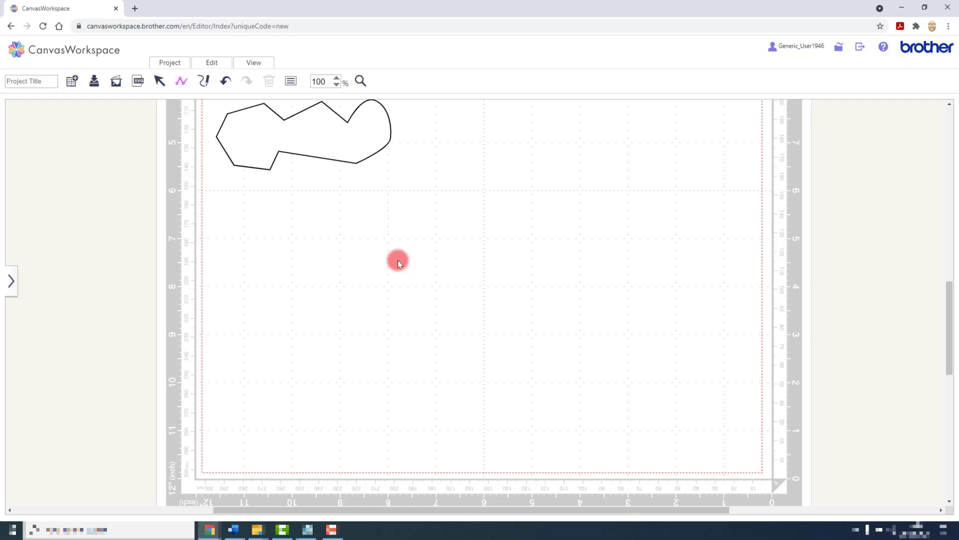
- Draw a three-sided, roughly 2-inch square outline left open on its left side beside the freeform shape
{"action": "left_click", "coordinate": [436, 191]}
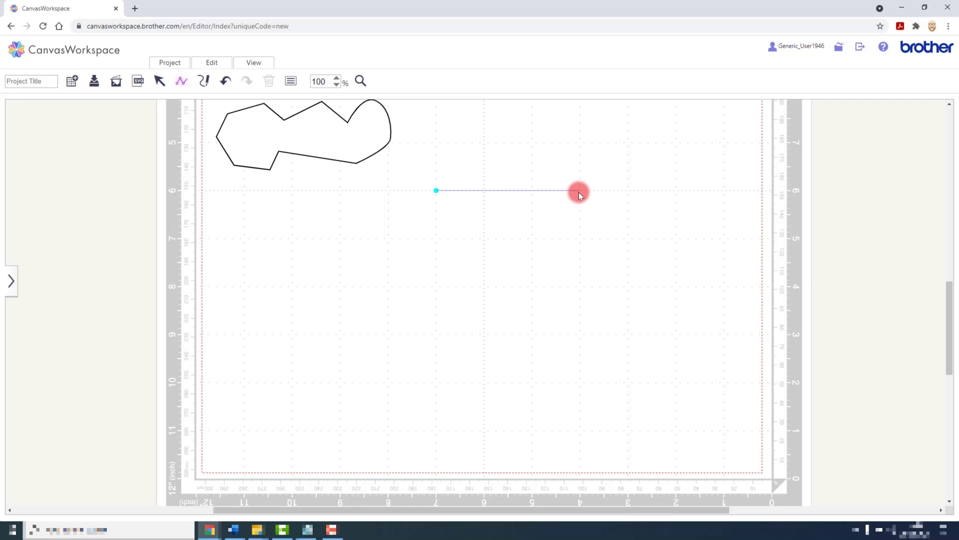
{"action": "left_click", "coordinate": [532, 191]}
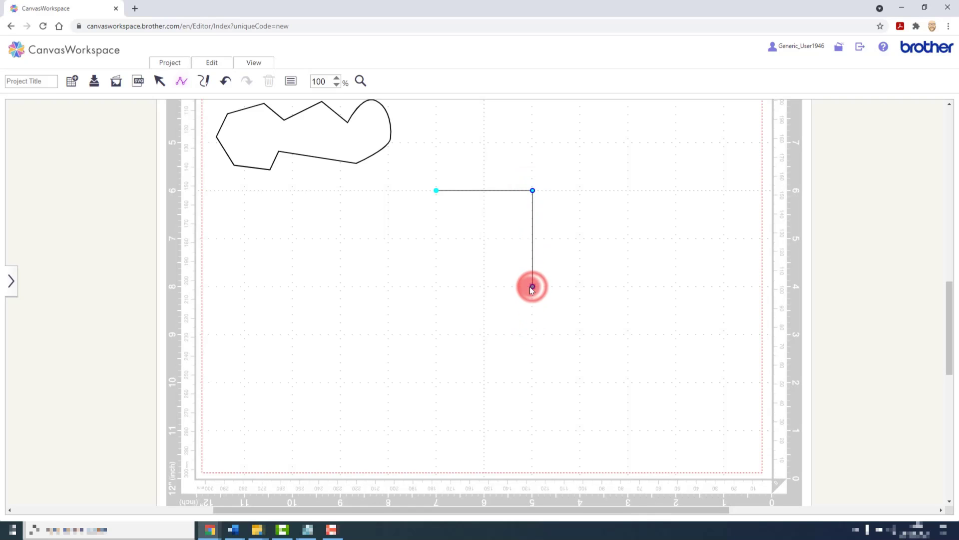
{"action": "double_click", "coordinate": [436, 288]}
{"action": "left_click", "coordinate": [443, 308]}
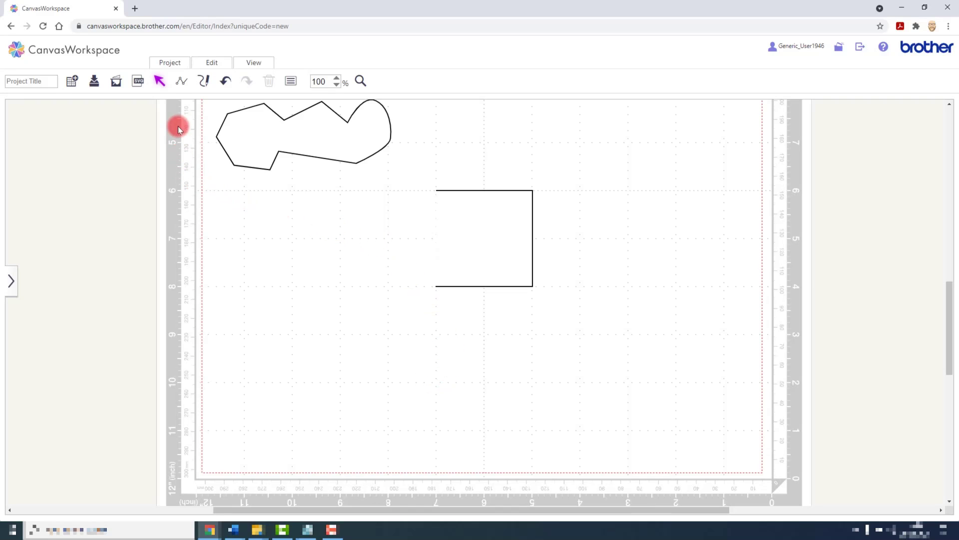
- Draw a separate vertical line joining the square's top-left and bottom-left ends
{"action": "left_click", "coordinate": [181, 83]}
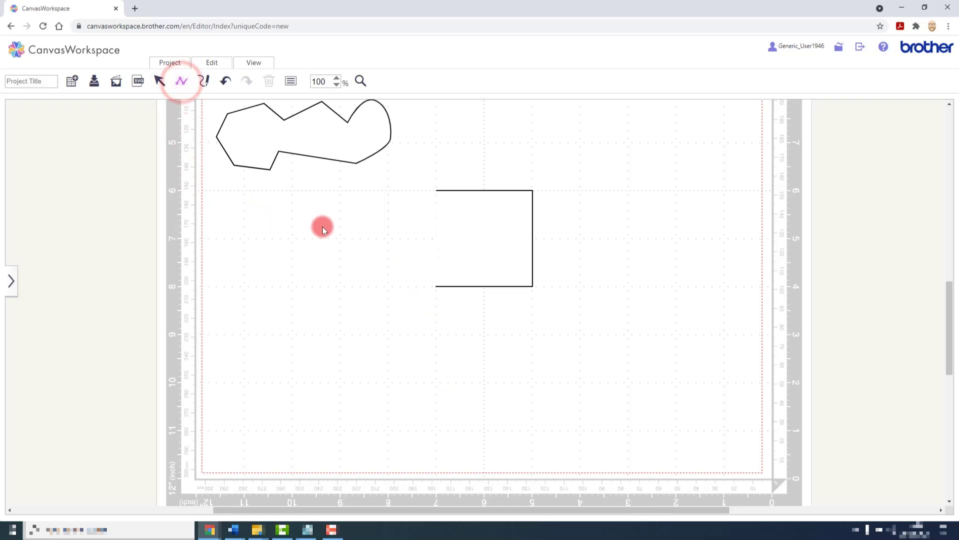
{"action": "left_click", "coordinate": [436, 191]}
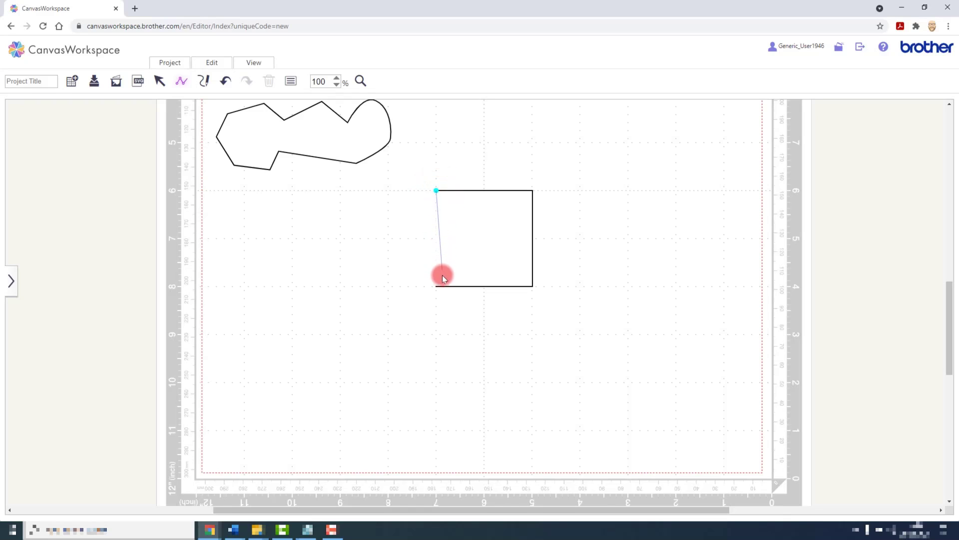
{"action": "left_click_drag", "start_coordinate": [437, 285], "coordinate": [436, 288]}
{"action": "double_click", "coordinate": [438, 294]}
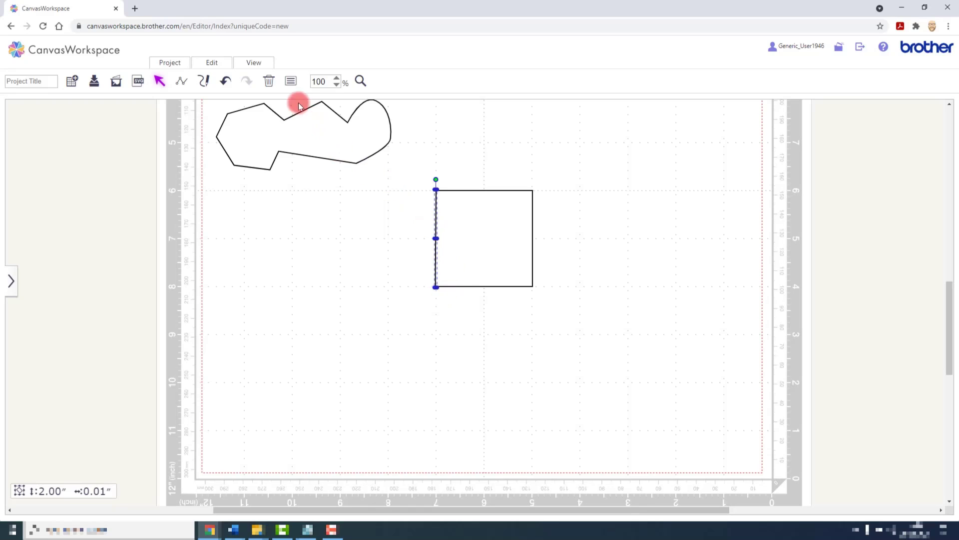
- Give the new left-side line a dashed pattern in its Properties
{"action": "left_click", "coordinate": [291, 81]}
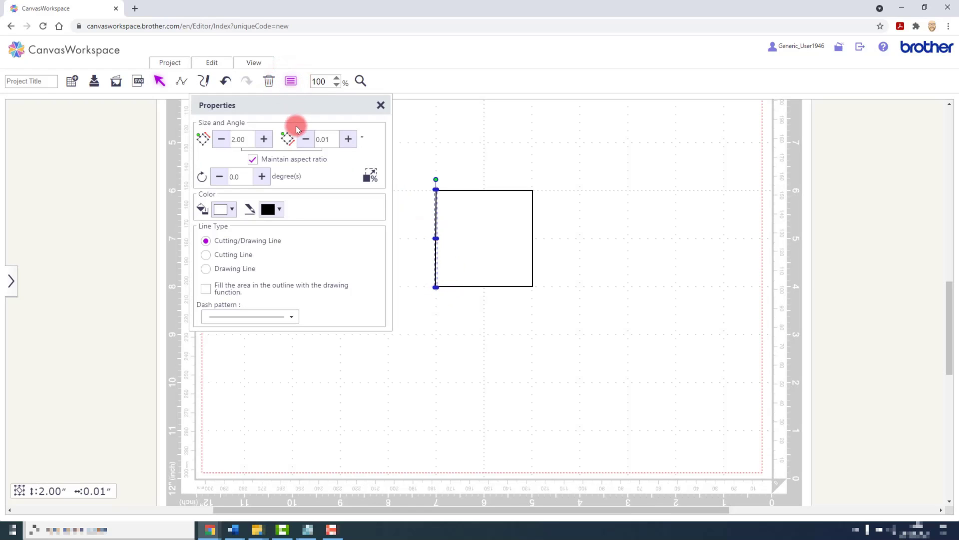
{"action": "left_click", "coordinate": [289, 316]}
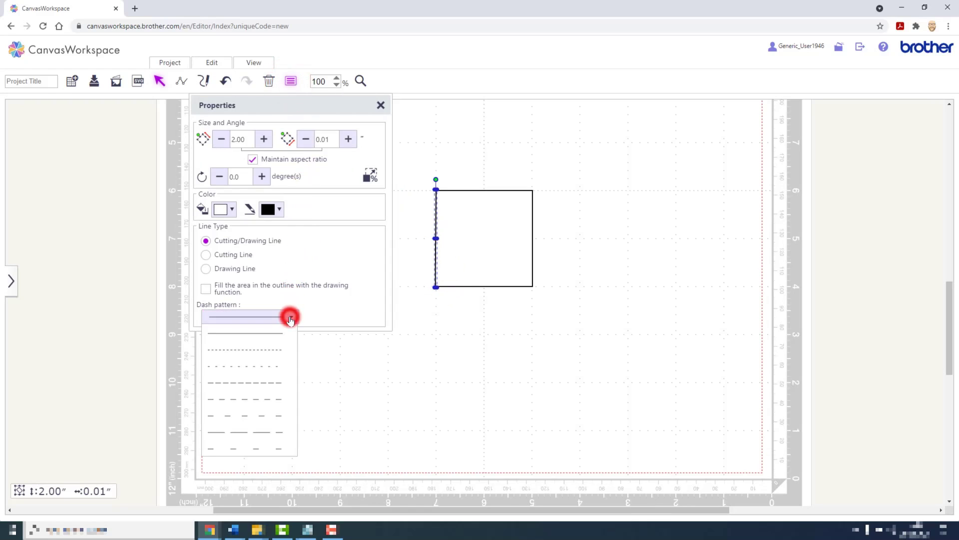
{"action": "left_click", "coordinate": [267, 403]}
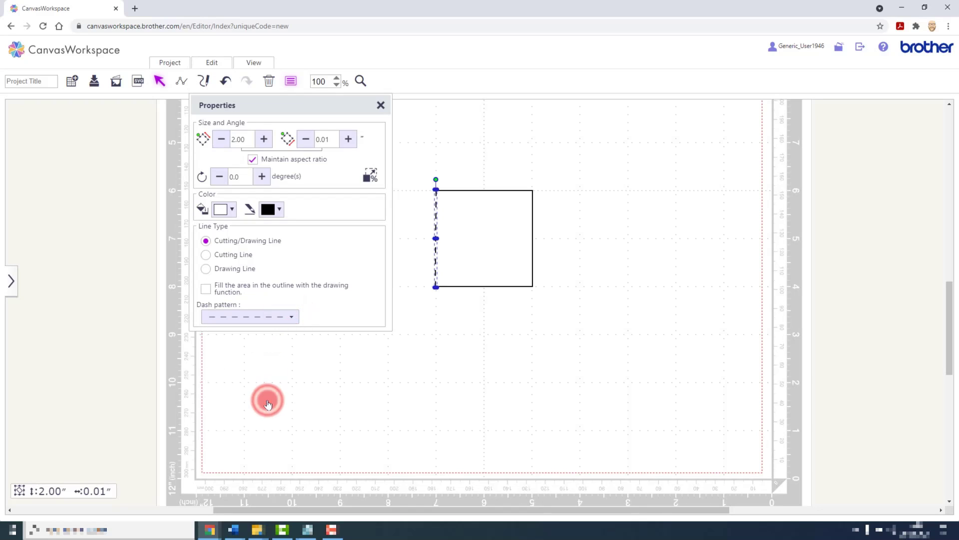
{"action": "right_click", "coordinate": [267, 398]}
{"action": "left_click", "coordinate": [244, 394]}
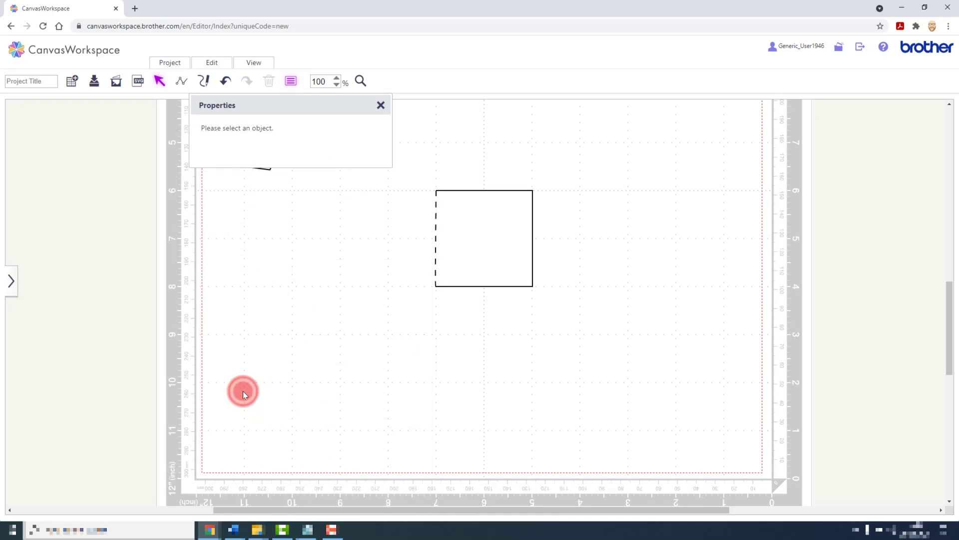
{"action": "left_click", "coordinate": [379, 105]}
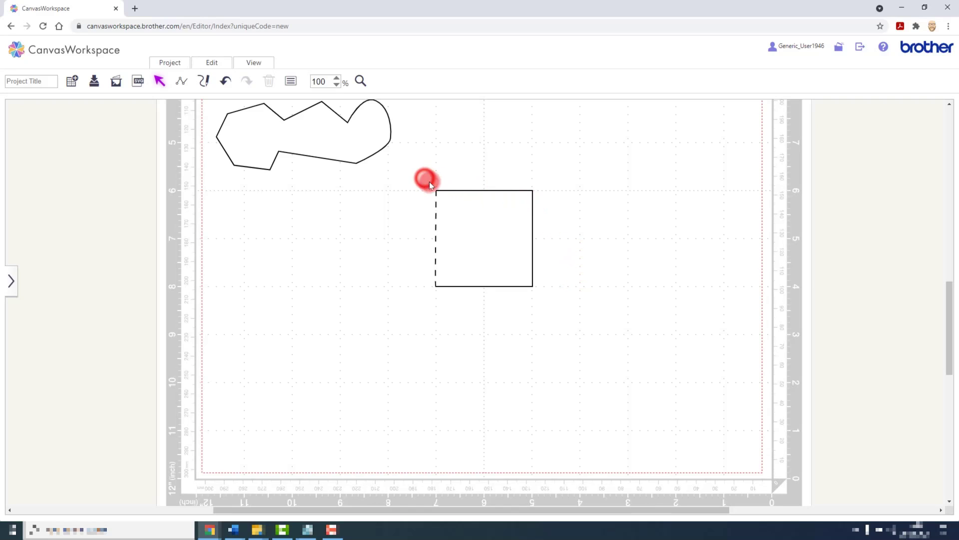
- Select all pieces of the dashed-sided square and scale them to about 3.83 by 3.88 inches
{"action": "left_click_drag", "start_coordinate": [426, 179], "coordinate": [548, 325]}
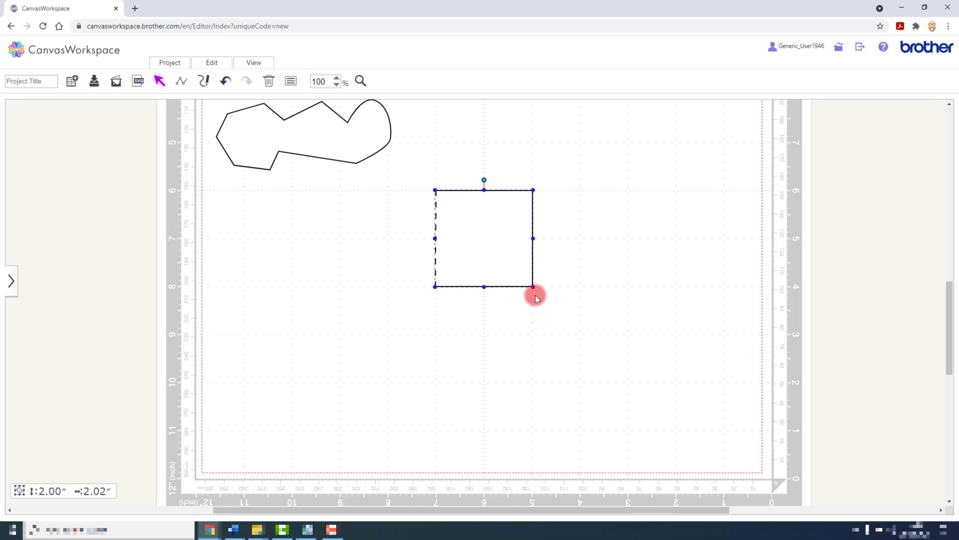
{"action": "left_click_drag", "start_coordinate": [533, 288], "coordinate": [621, 352]}
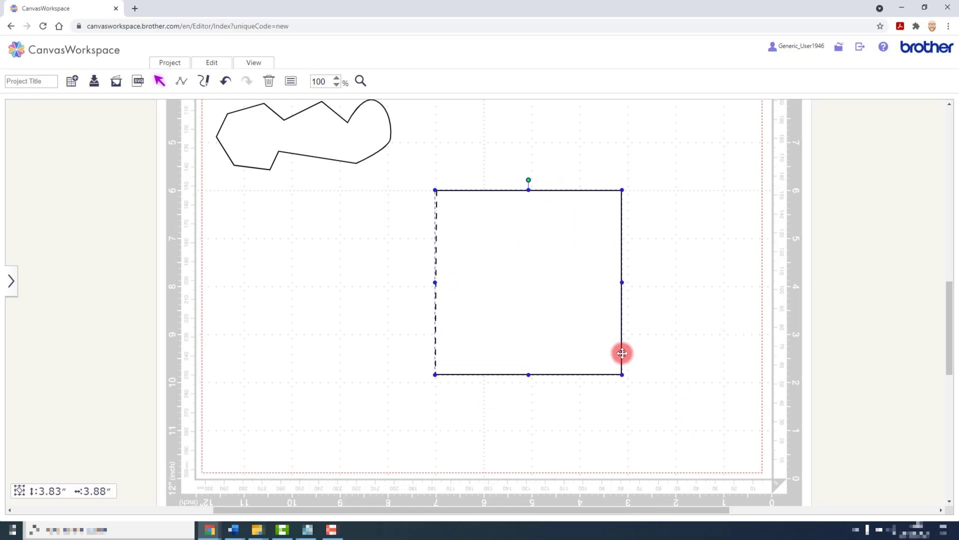
{"action": "left_click", "coordinate": [659, 334]}
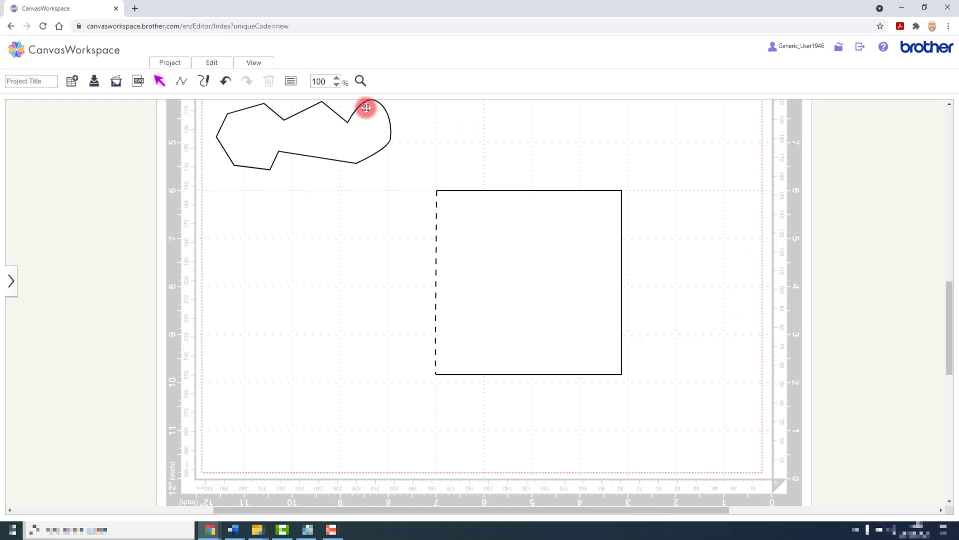
- Fit the whole mat in view, move the square up beside the freeform shape, and nudge the zigzag
{"action": "left_click", "coordinate": [252, 63]}
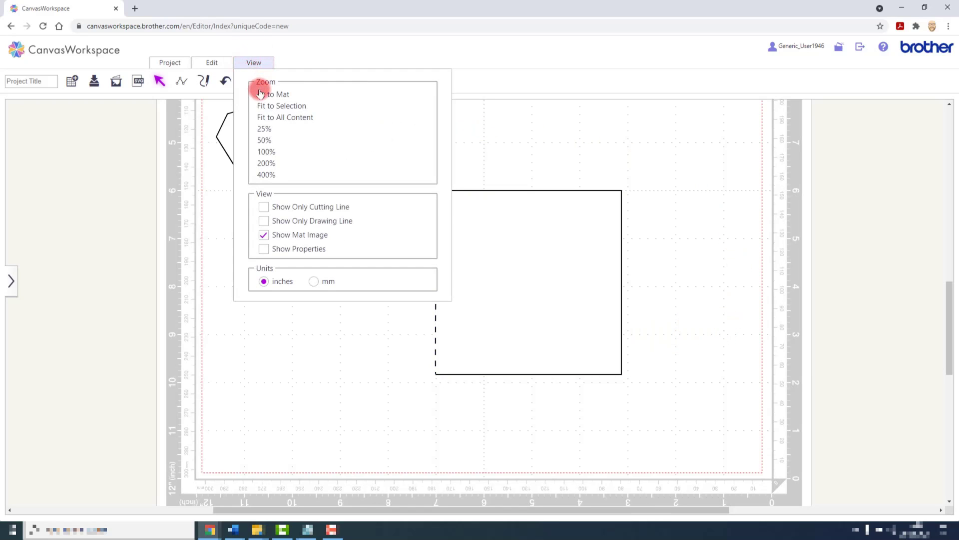
{"action": "left_click", "coordinate": [260, 94]}
{"action": "left_click_drag", "start_coordinate": [533, 357], "coordinate": [534, 306]}
{"action": "left_click_drag", "start_coordinate": [392, 275], "coordinate": [410, 291]}
{"action": "left_click", "coordinate": [639, 309]}
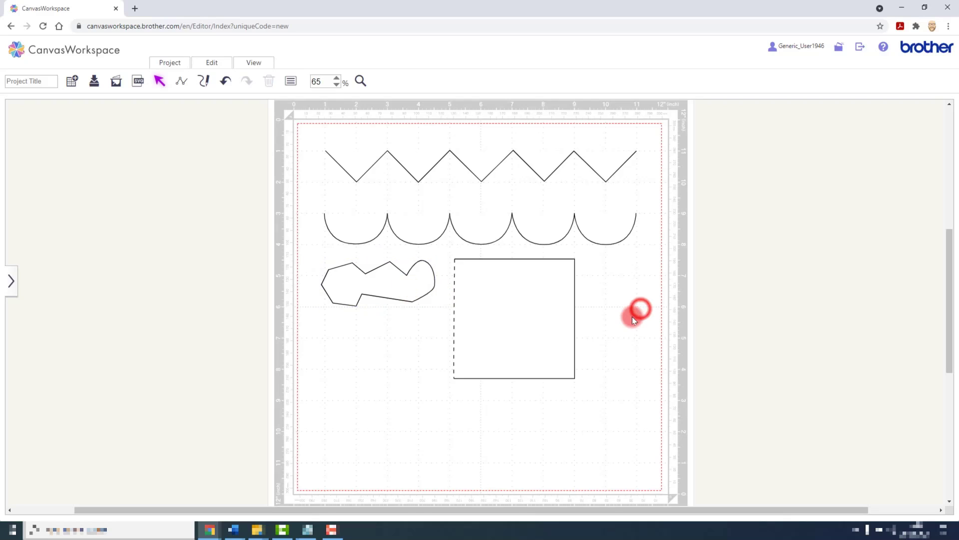